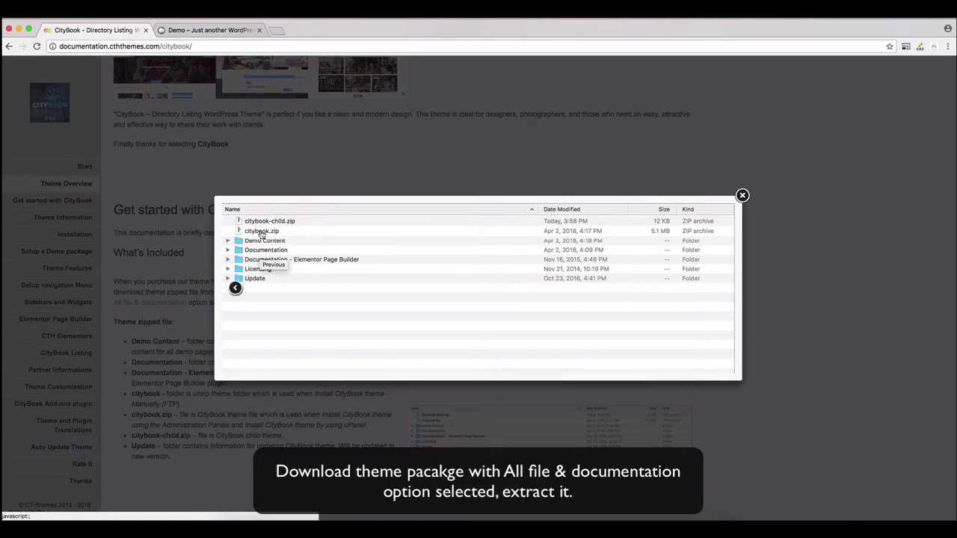
View the theme download images in the CityBook documentation and look over the local demo site's front page
click(263, 262)
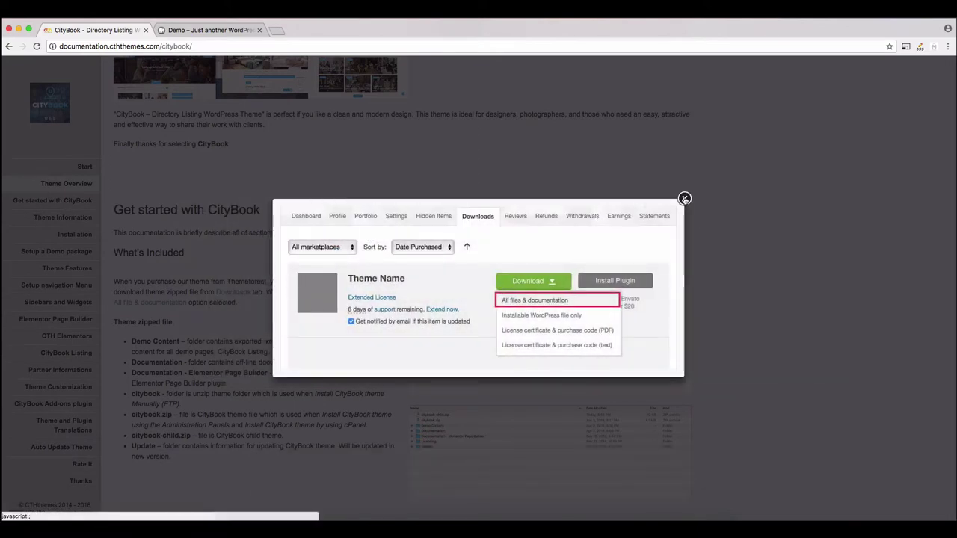
click(200, 32)
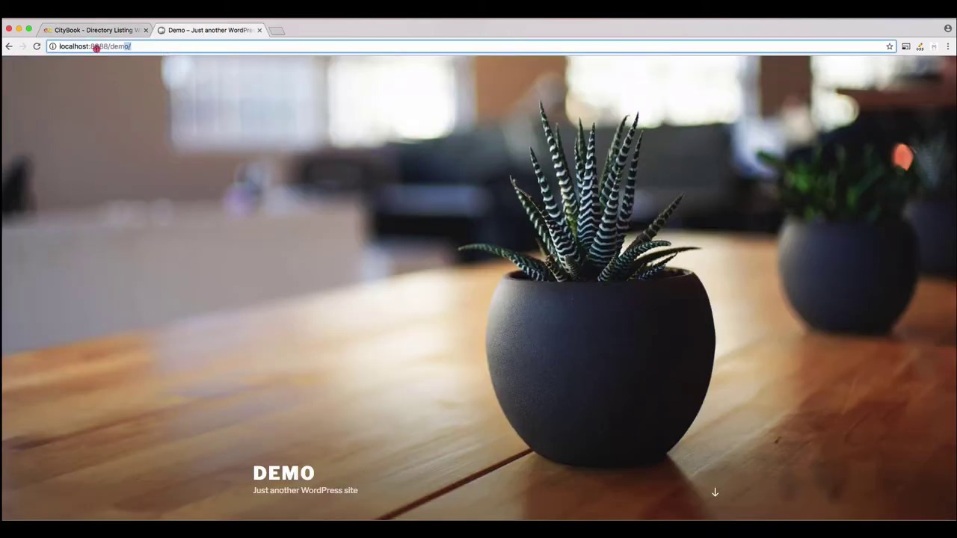
scroll(429, 259, down, 10)
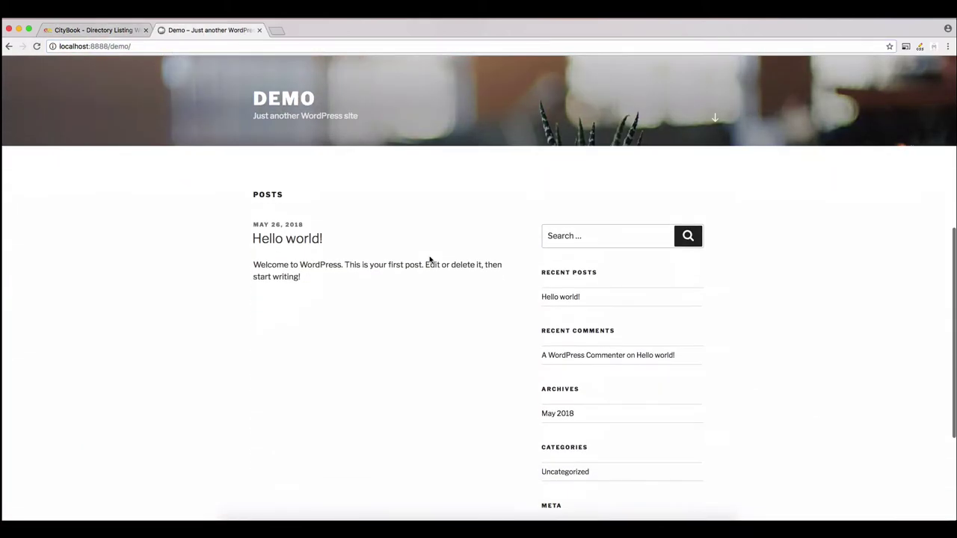
scroll(430, 259, up, 10)
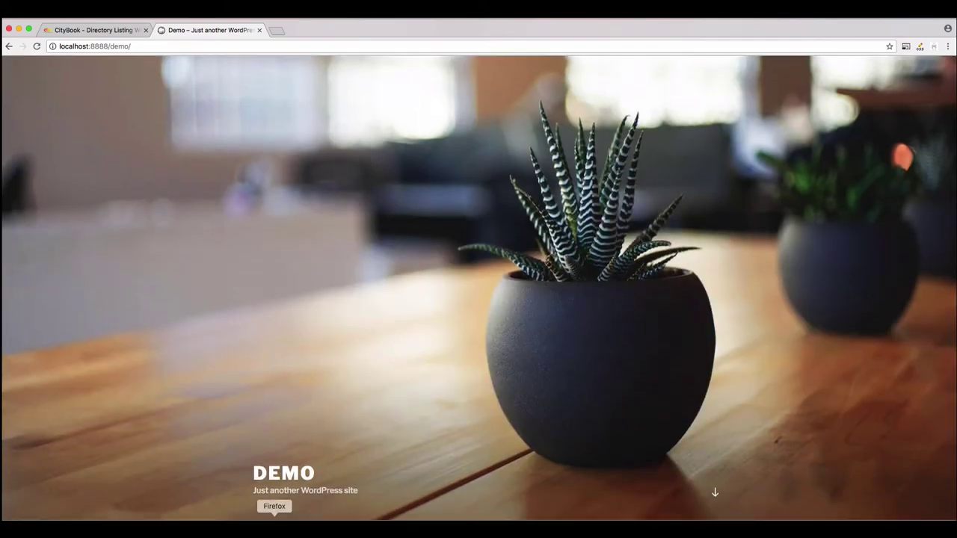
Switch to Safari's WordPress dashboard and open the form for uploading a new theme
click(254, 517)
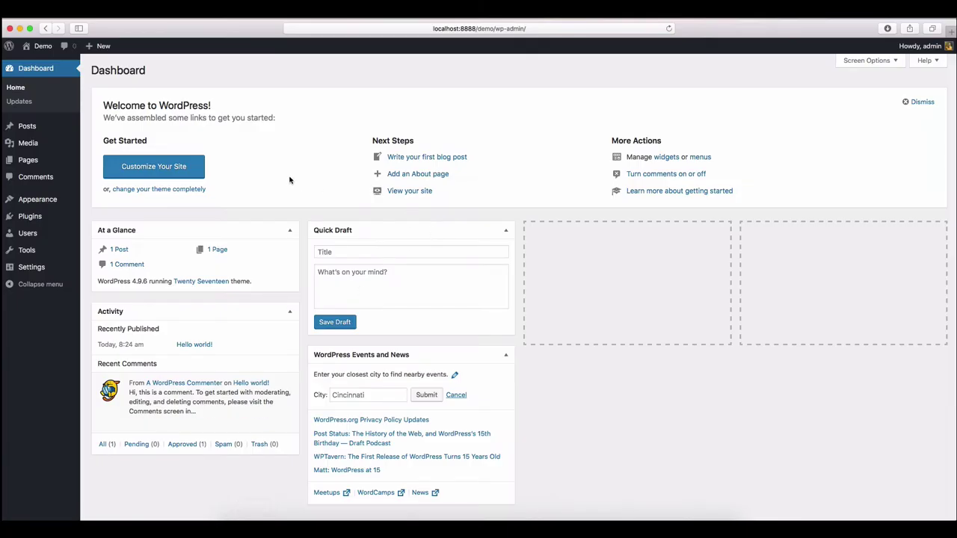
click(506, 30)
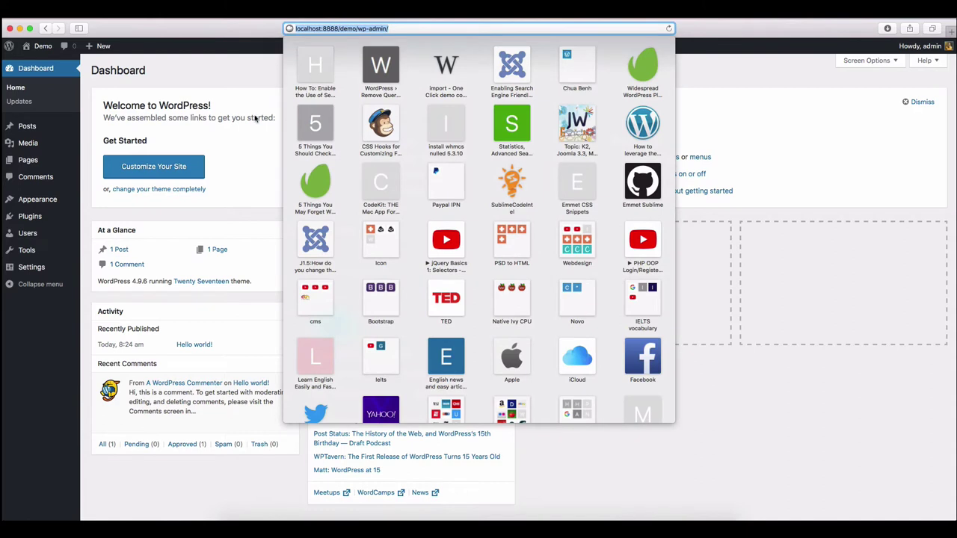
click(256, 118)
mouse_move(37, 202)
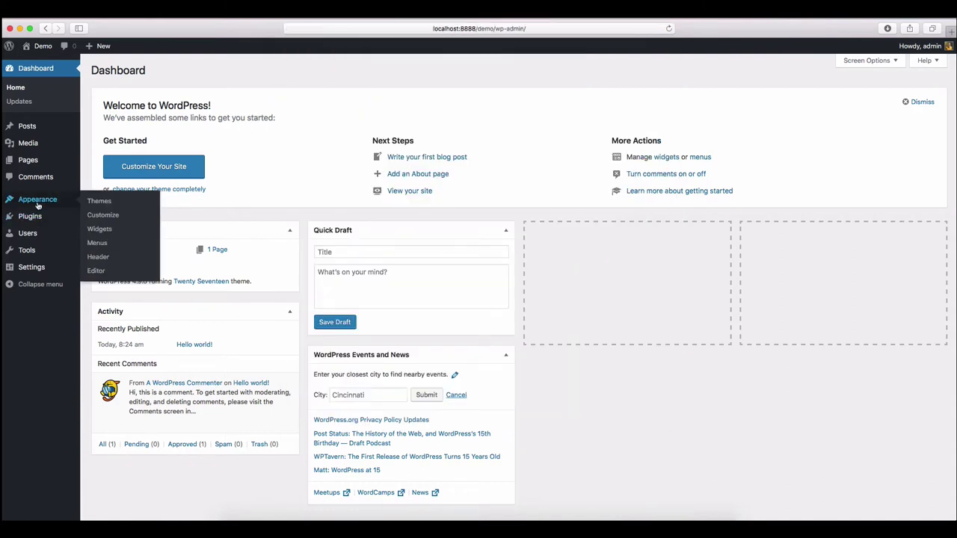
click(100, 202)
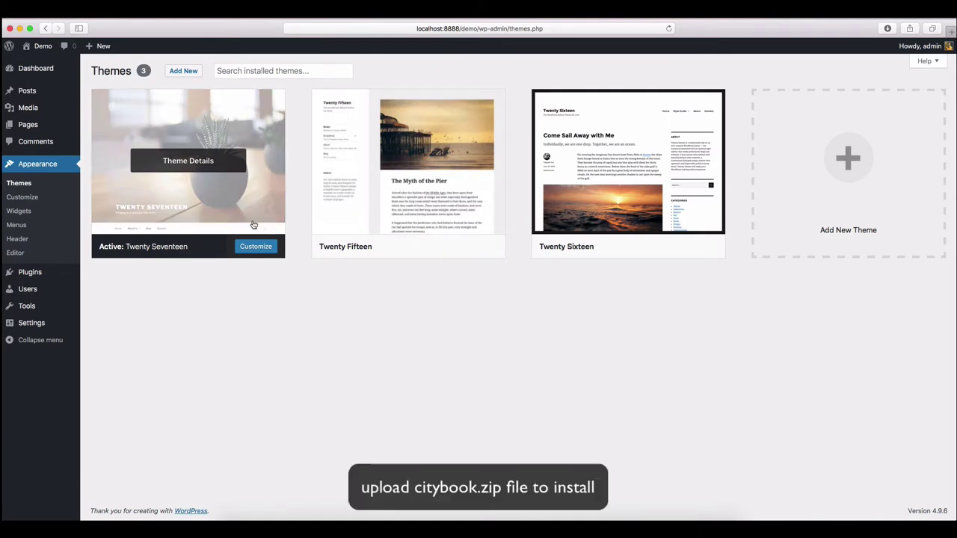
click(183, 71)
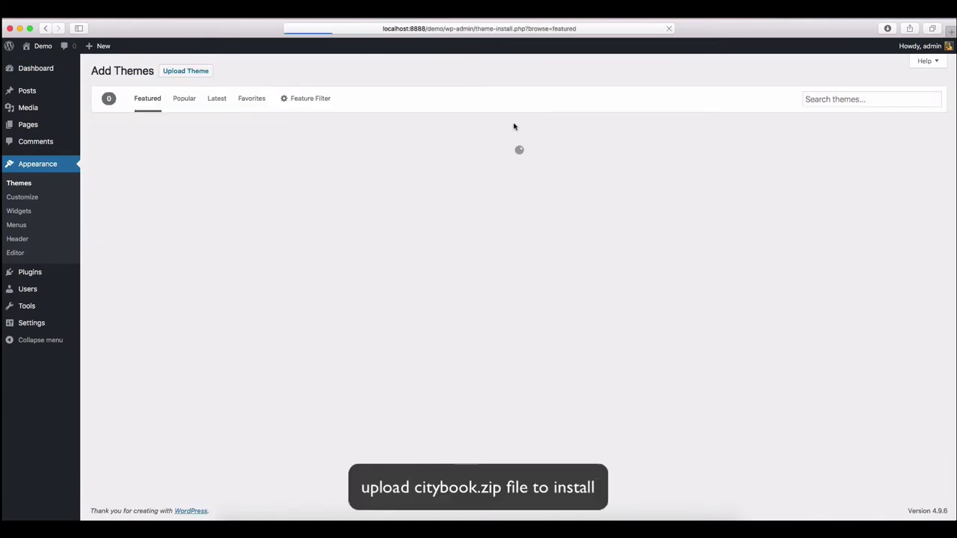
click(192, 72)
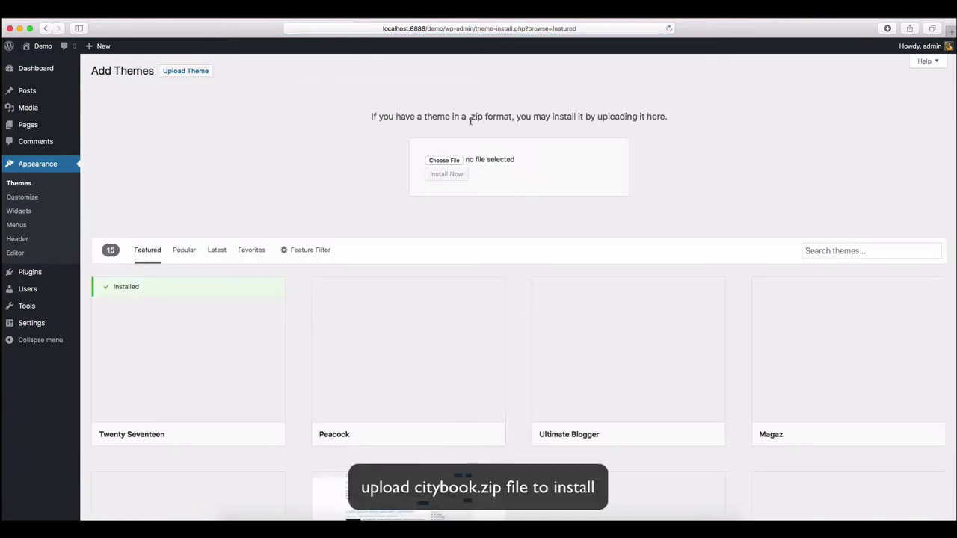
In Finder, go up to the cththemes_citybook_full_v1.1.2 folder and look over the theme package files
click(451, 165)
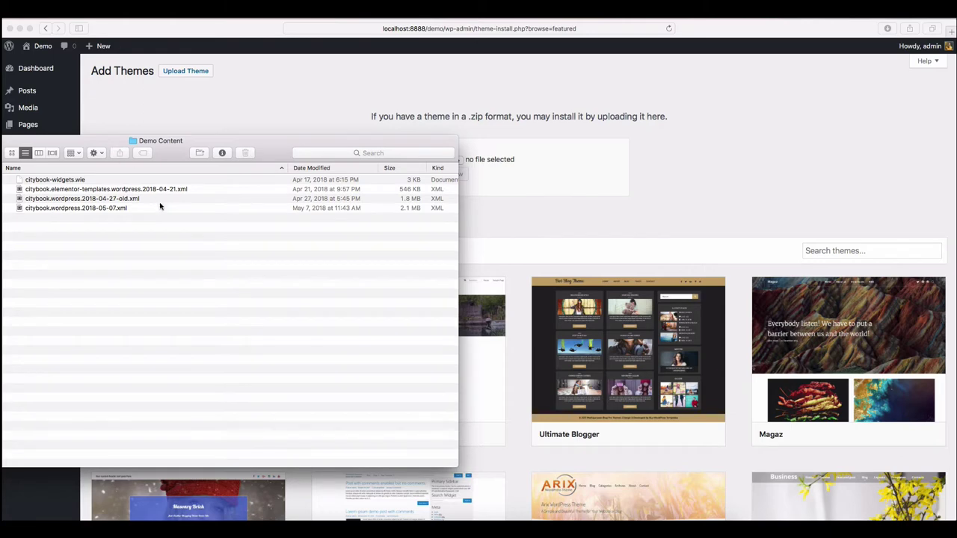
key(super+Up)
click(169, 261)
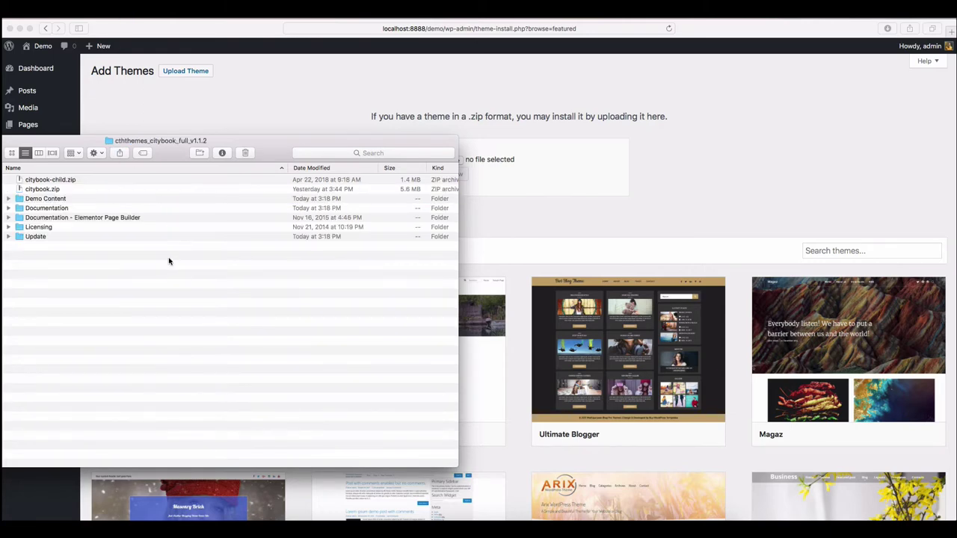
click(59, 182)
click(59, 190)
click(60, 198)
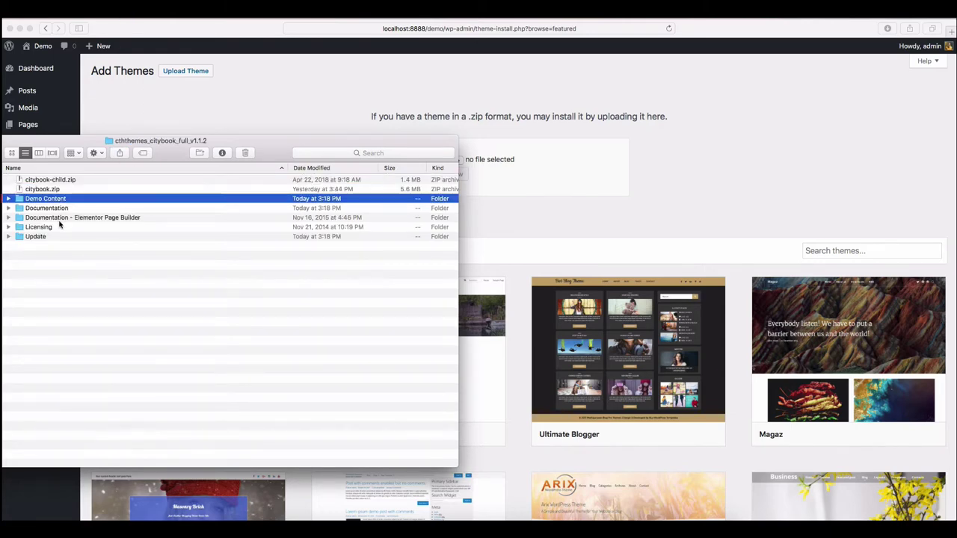
click(59, 220)
click(56, 236)
Install the theme from citybook.zip and activate it
click(57, 189)
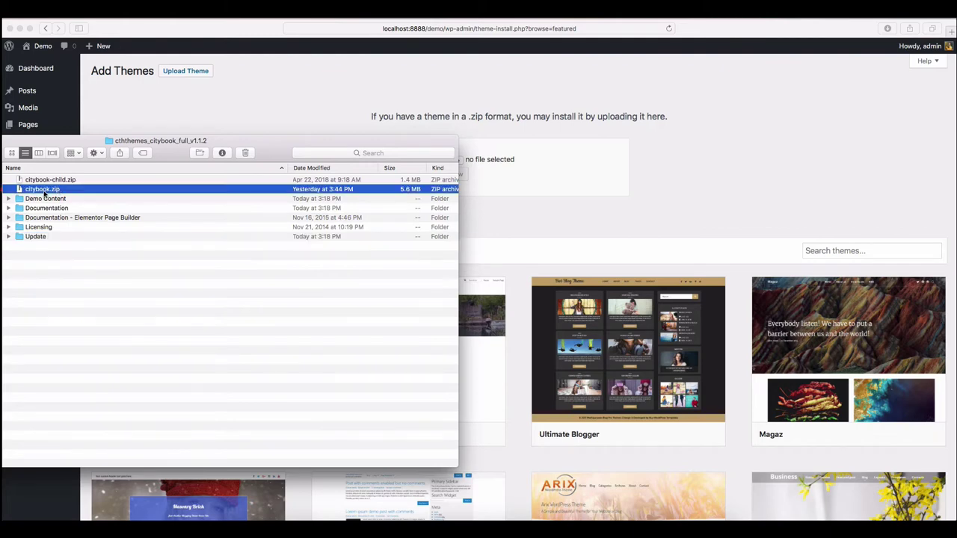
drag(43, 192, 516, 169)
click(453, 175)
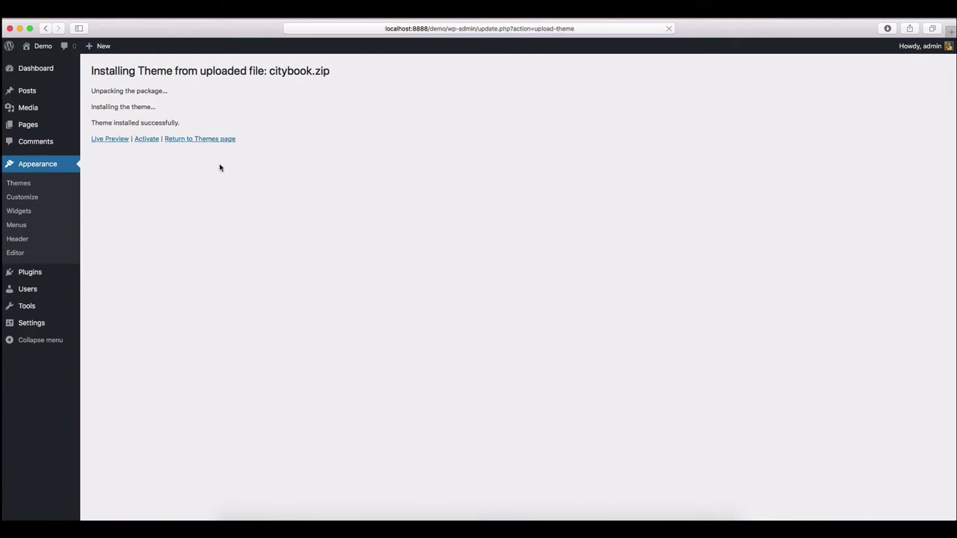
click(150, 140)
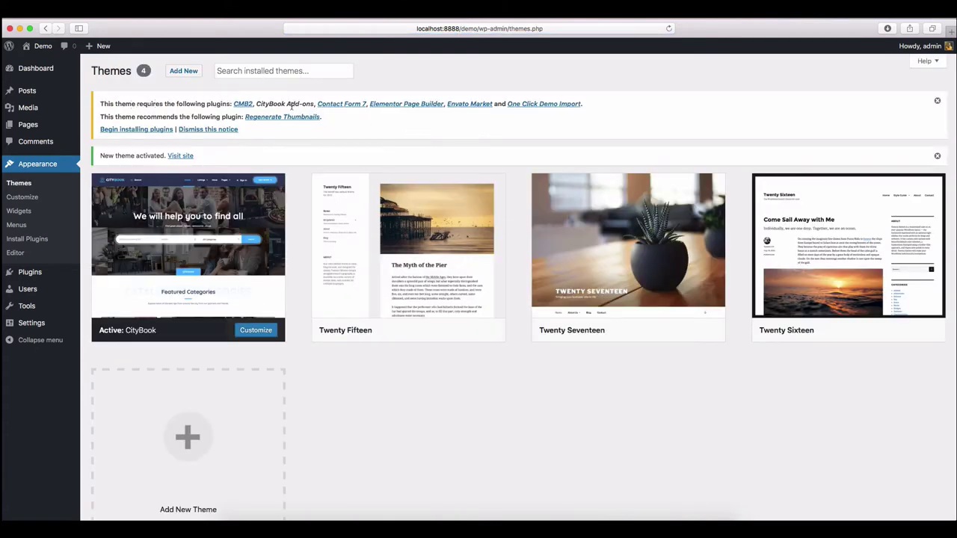
Bulk-install the CMB2, CityBook Add-ons, Contact Form 7, Elementor Page Builder and One Click Demo Import plugins required by the theme
click(155, 130)
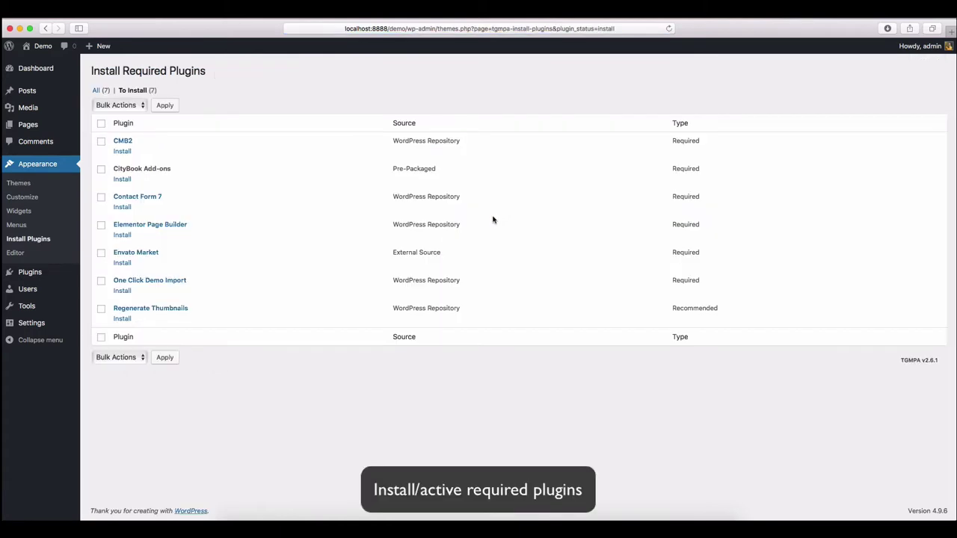
click(101, 141)
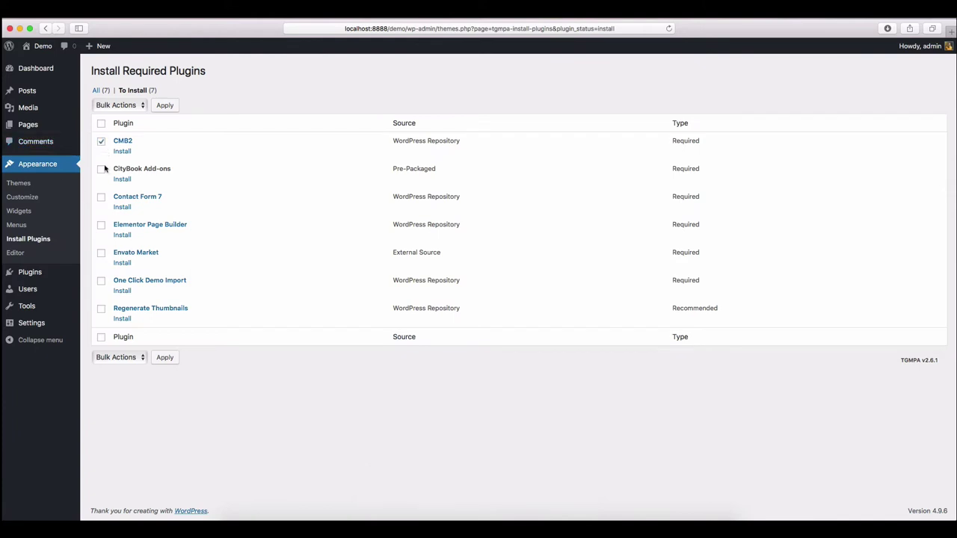
click(101, 169)
click(101, 198)
click(101, 225)
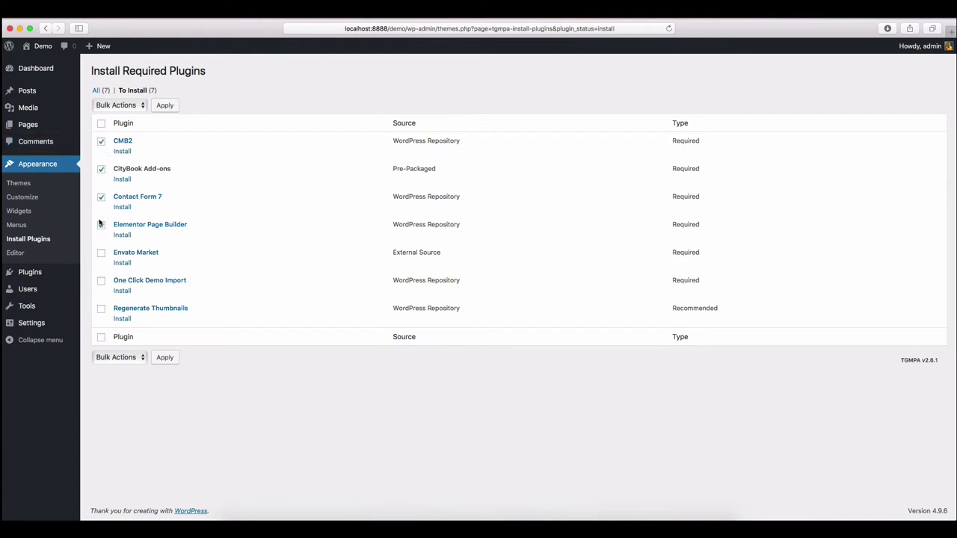
click(101, 283)
click(124, 108)
click(113, 116)
click(165, 105)
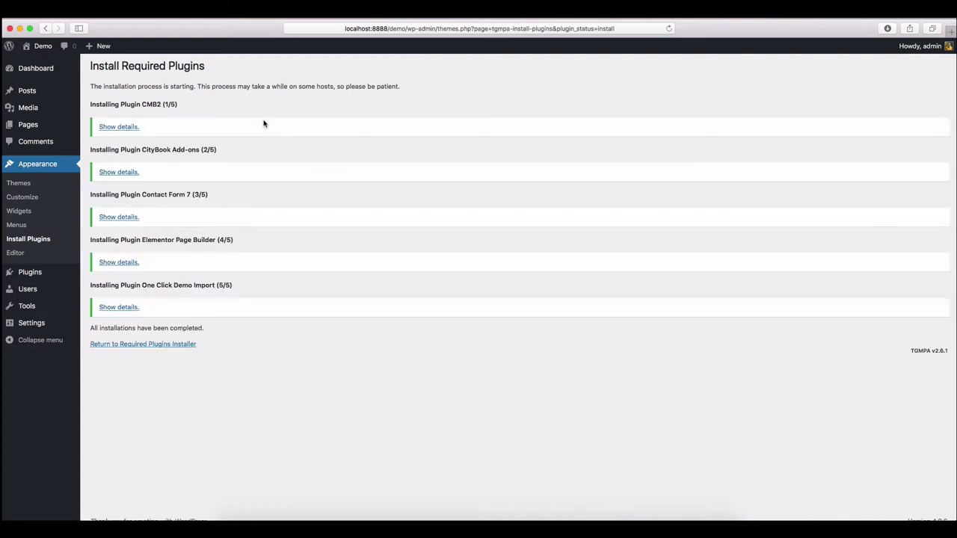
Return to the required plugins list and activate the five installed plugins, opening CMB2's activation link in a separate browser tab
click(157, 345)
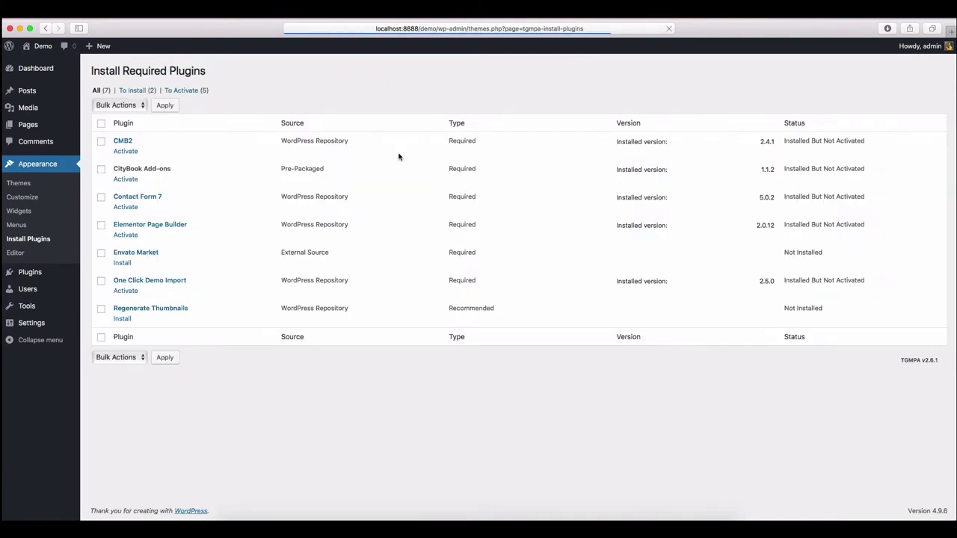
right_click(124, 154)
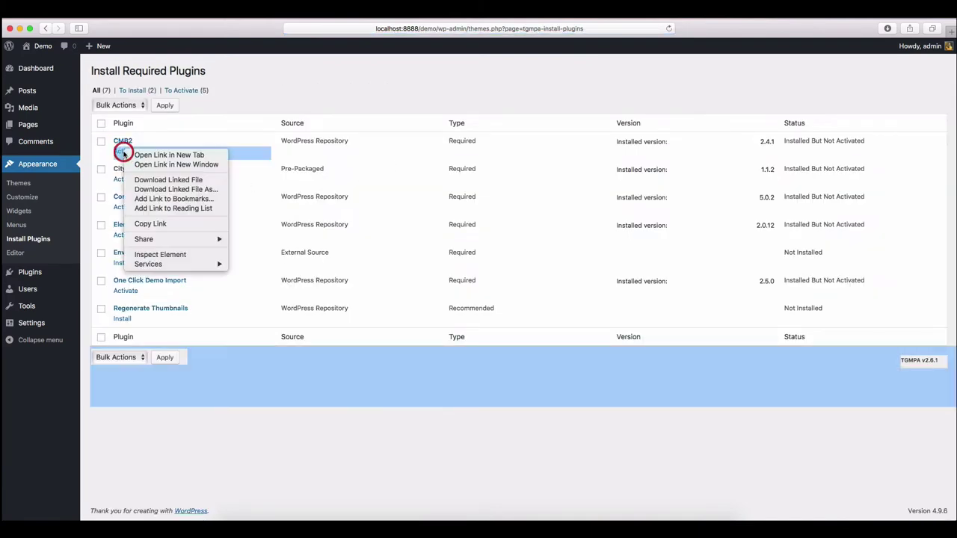
click(158, 156)
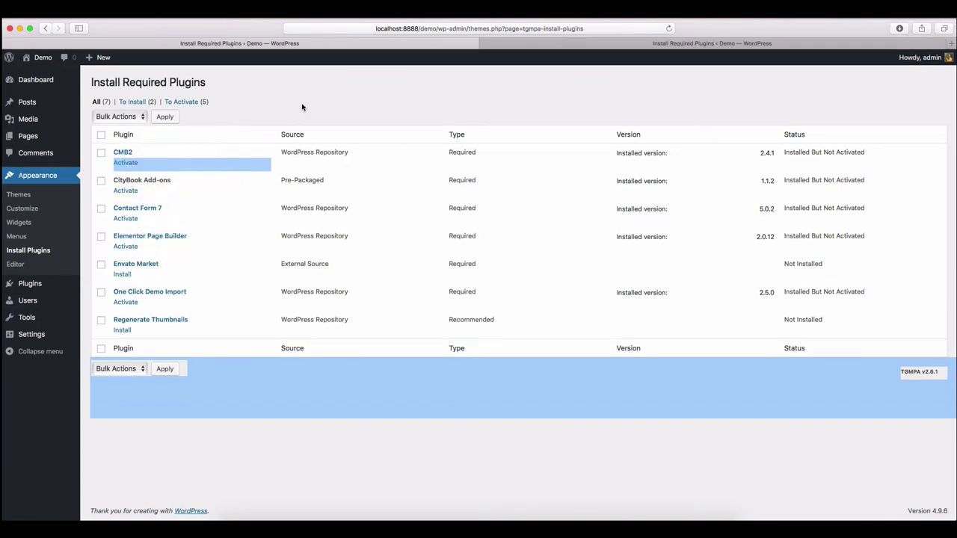
click(302, 104)
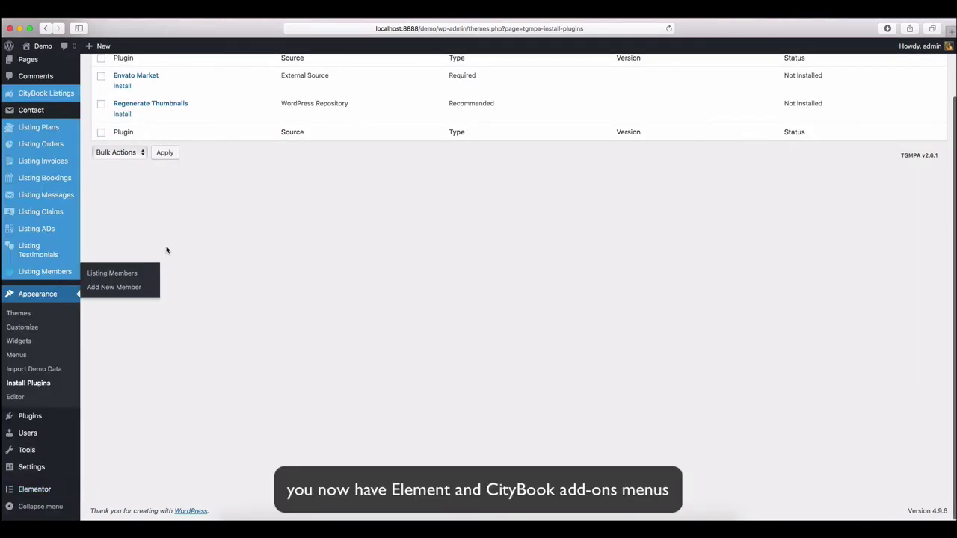
Look through the CityBook add-on entries in the WordPress admin and the form for adding a listing
scroll(167, 250, up, 3)
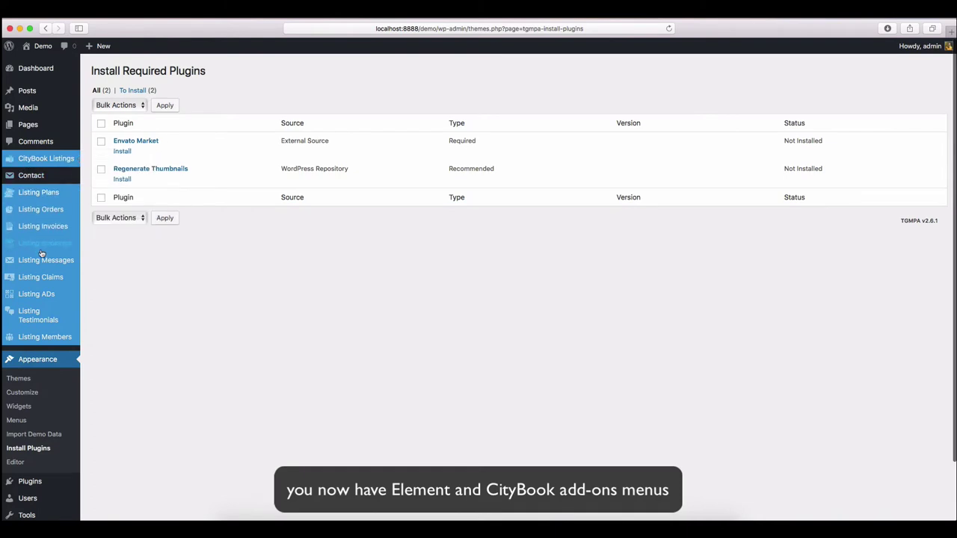
mouse_move(42, 338)
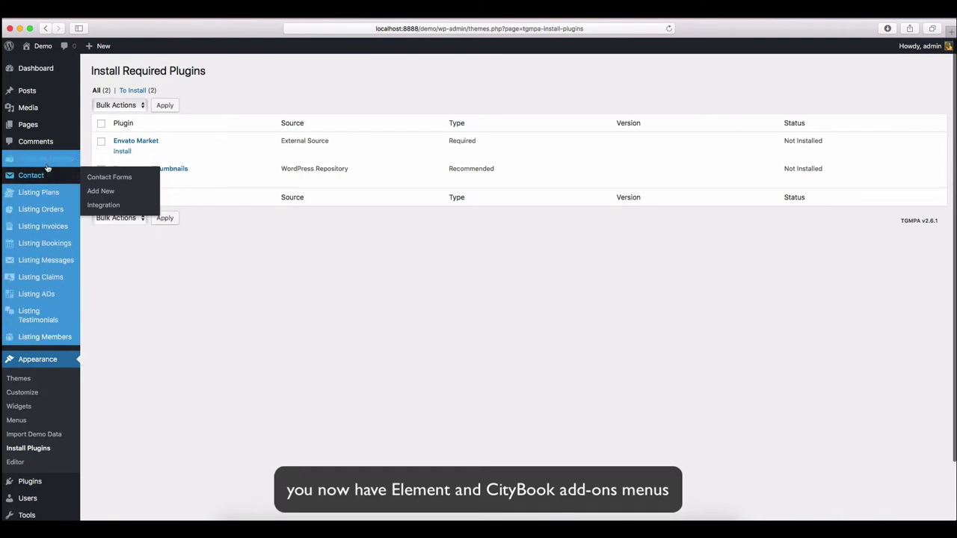
click(47, 161)
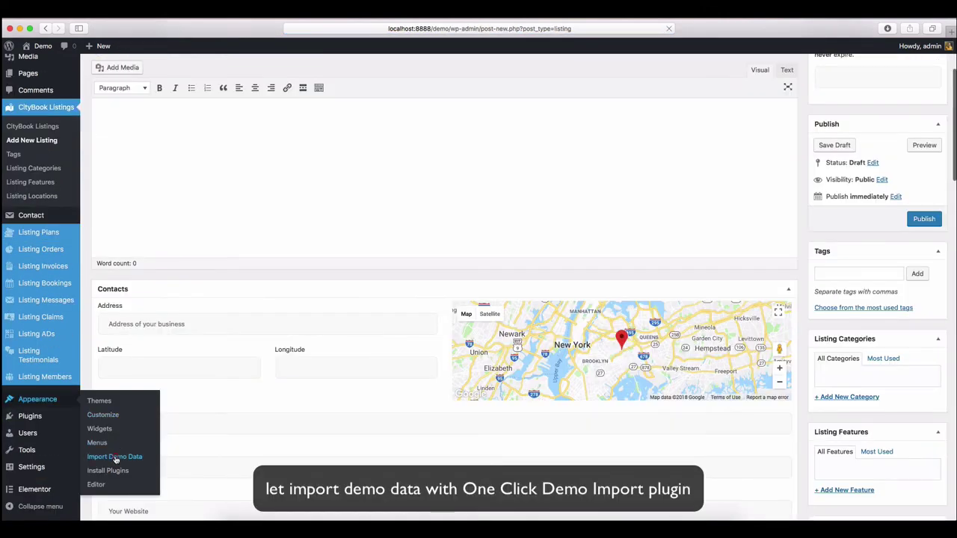
Import the CityBook full demo content with One Click Demo Import and reload the demo site in Chrome
click(115, 457)
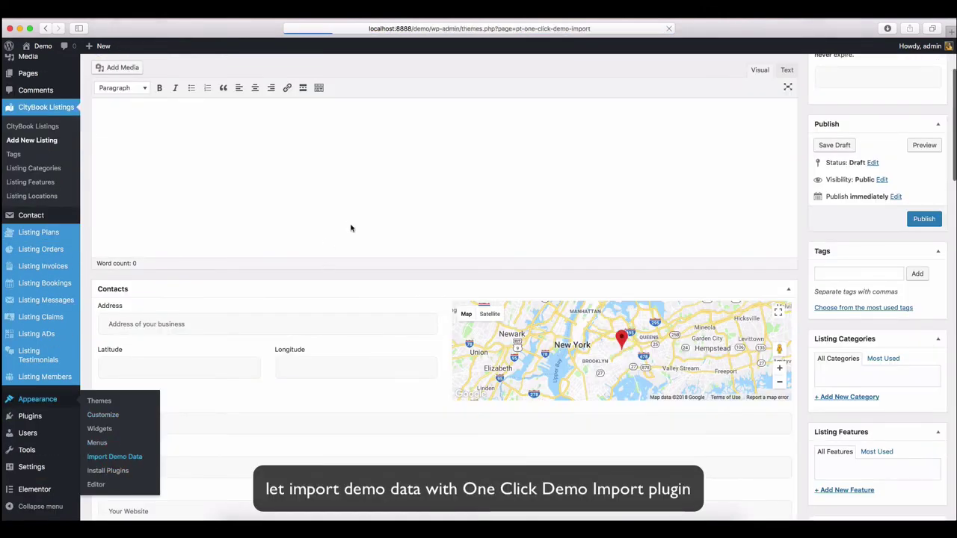
scroll(304, 261, down, 3)
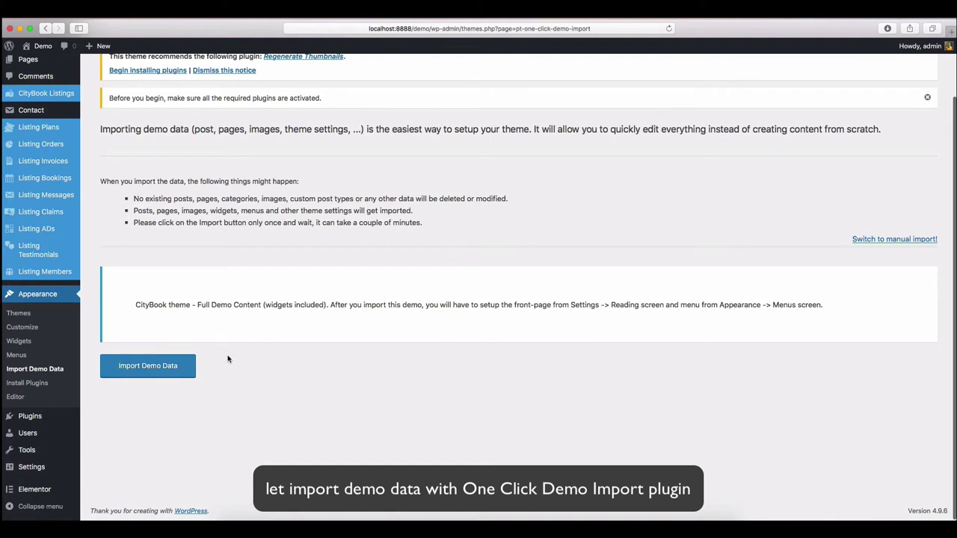
click(166, 366)
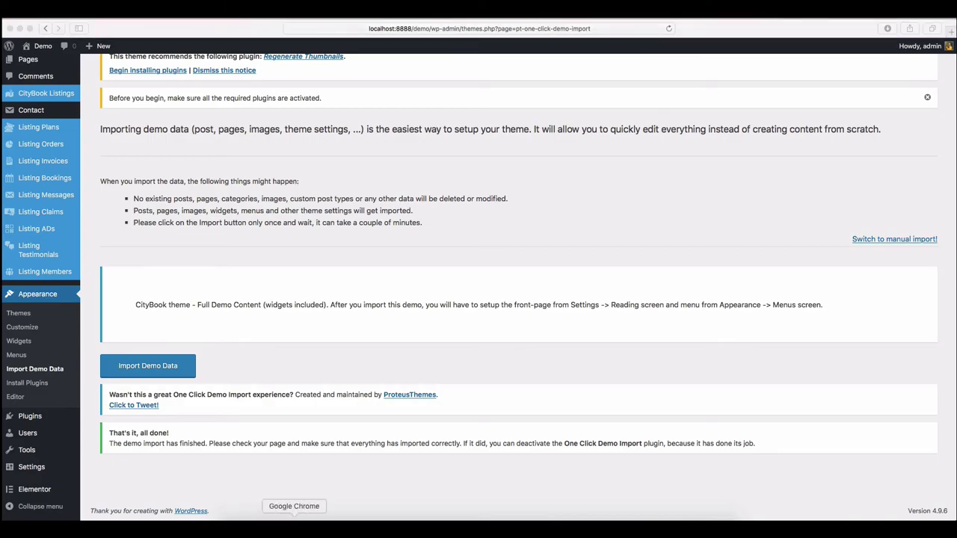
click(291, 519)
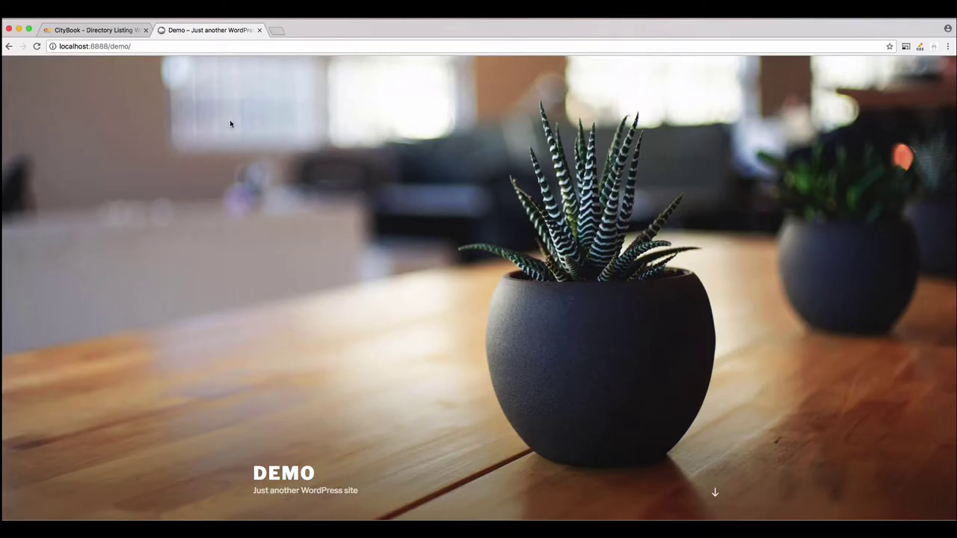
click(36, 46)
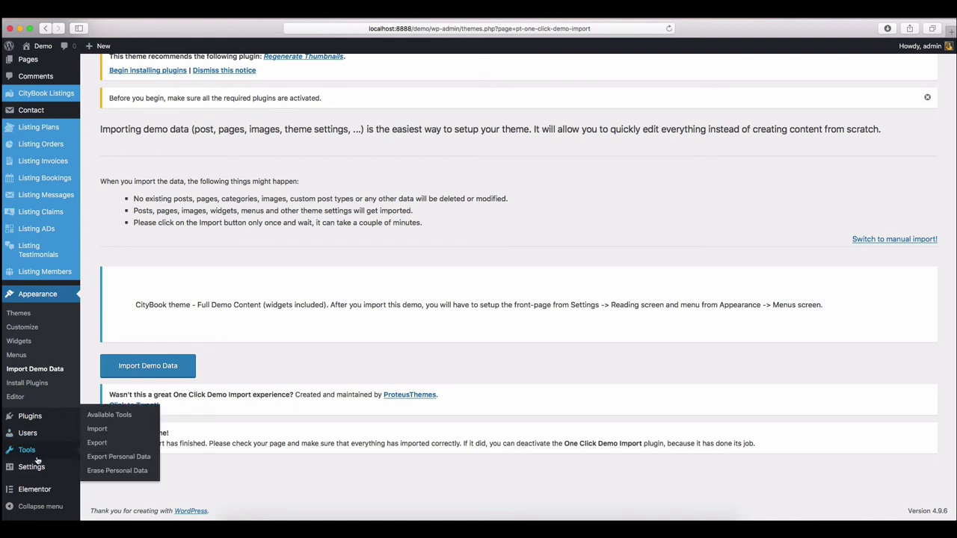
In the Reading settings, use a static page with Home Parallax Image as homepage and News as posts page, and save the changes
mouse_move(66, 469)
click(104, 401)
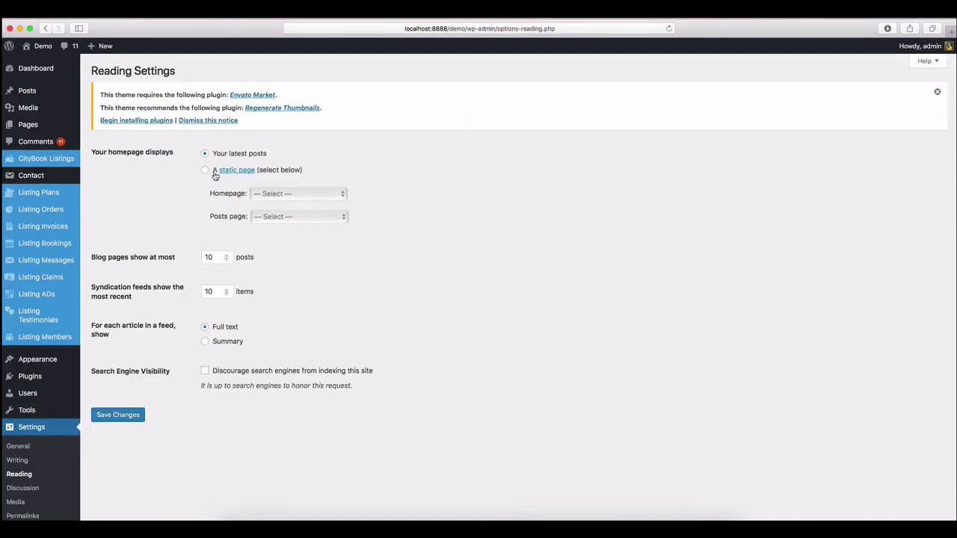
click(204, 169)
click(292, 197)
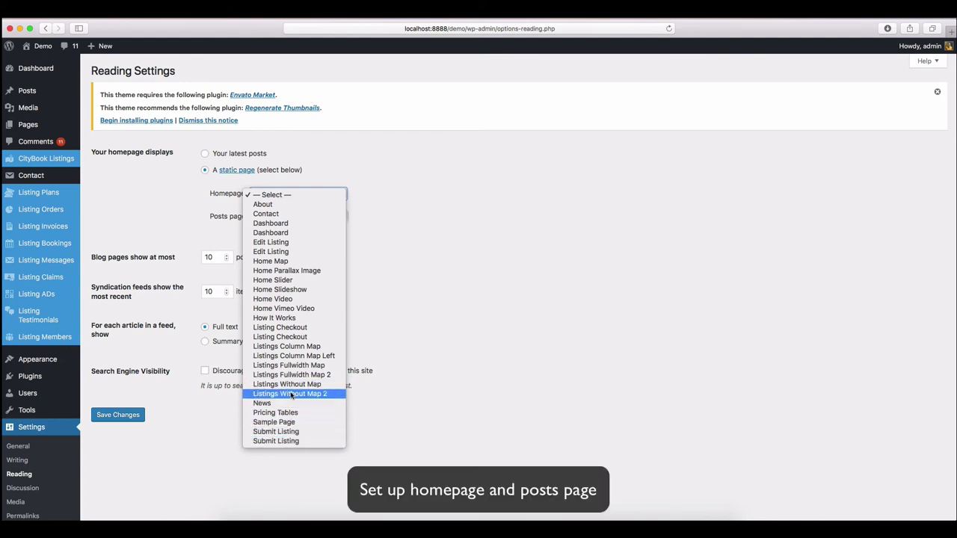
click(301, 275)
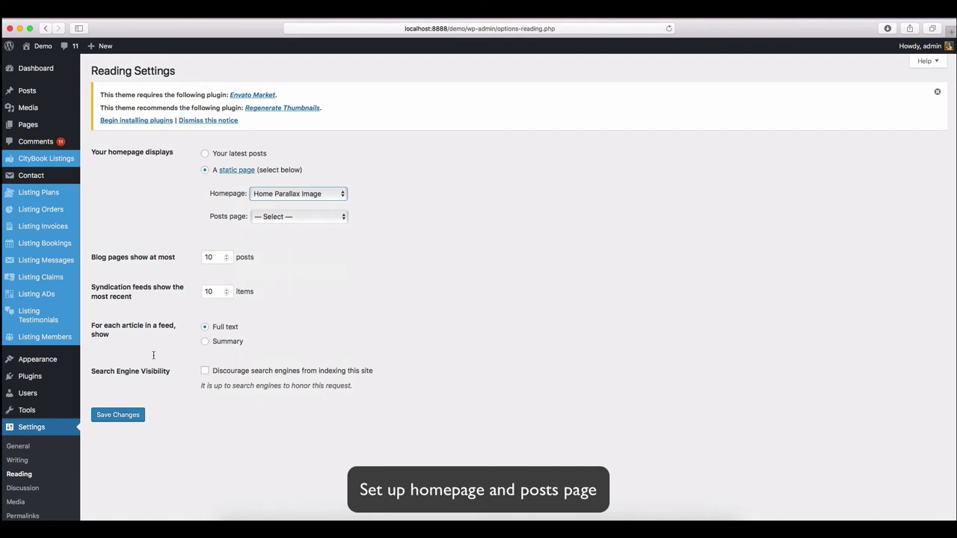
click(291, 217)
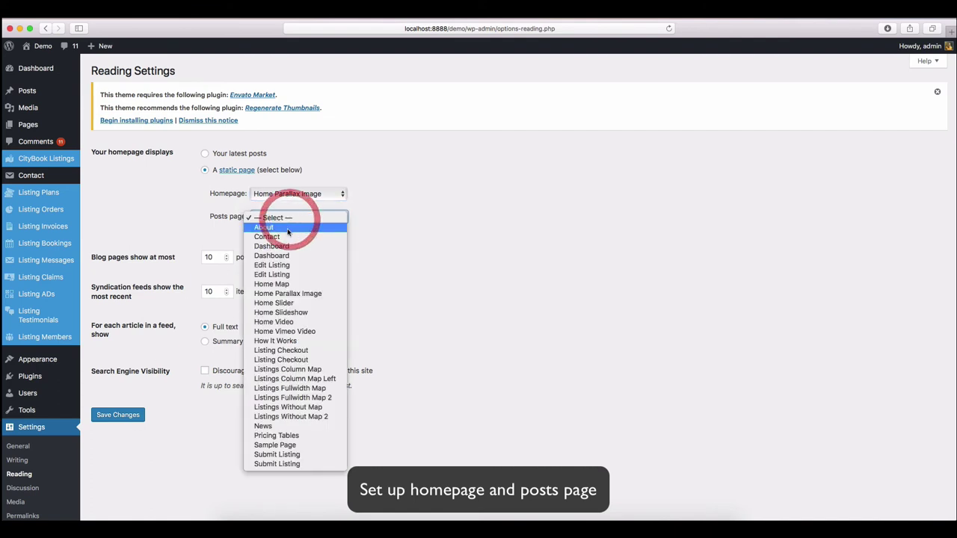
click(295, 426)
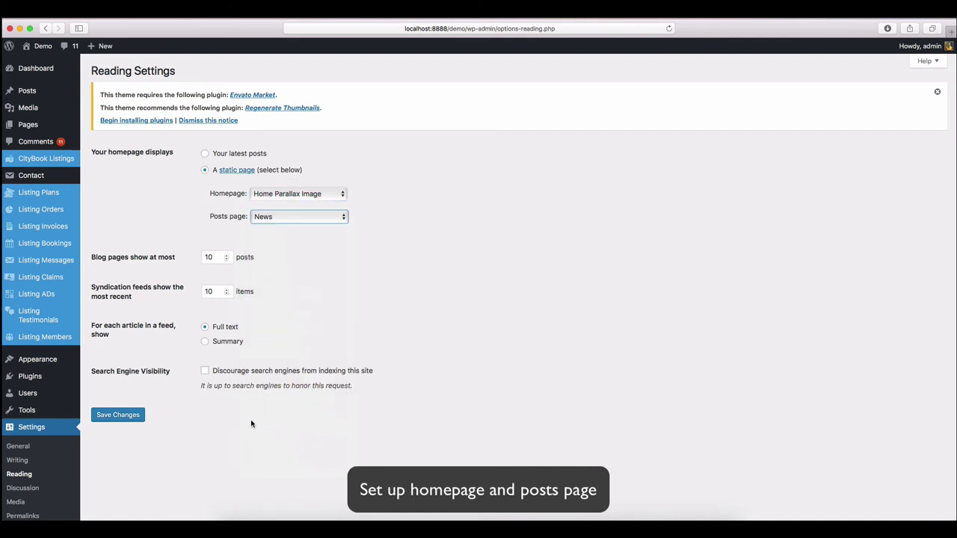
click(127, 415)
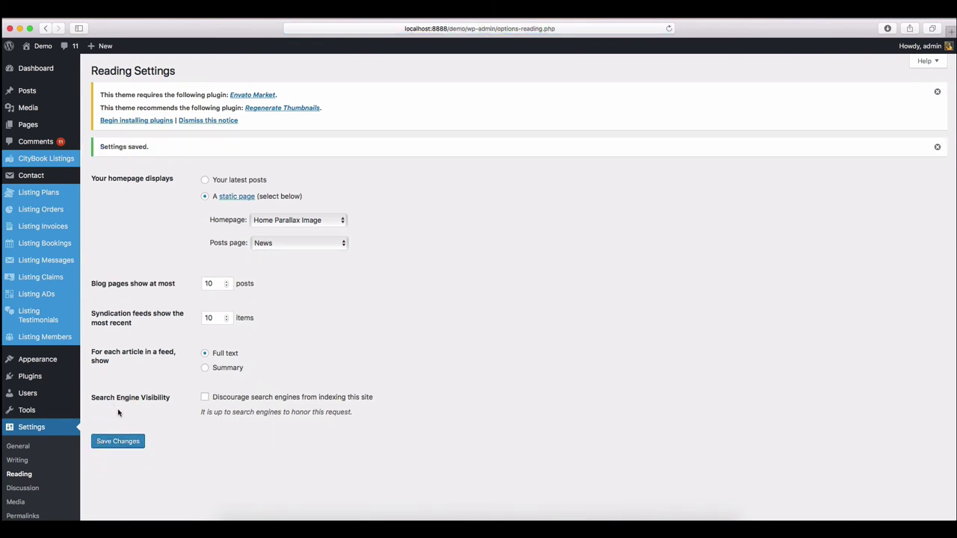
Assign the Main Menu to the Top Menu display location and save the menu
mouse_move(39, 359)
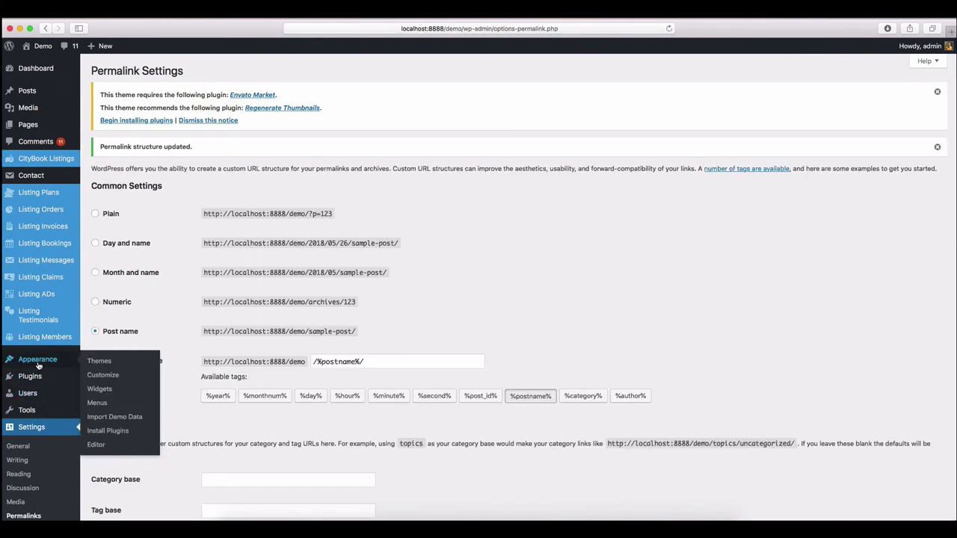
click(97, 403)
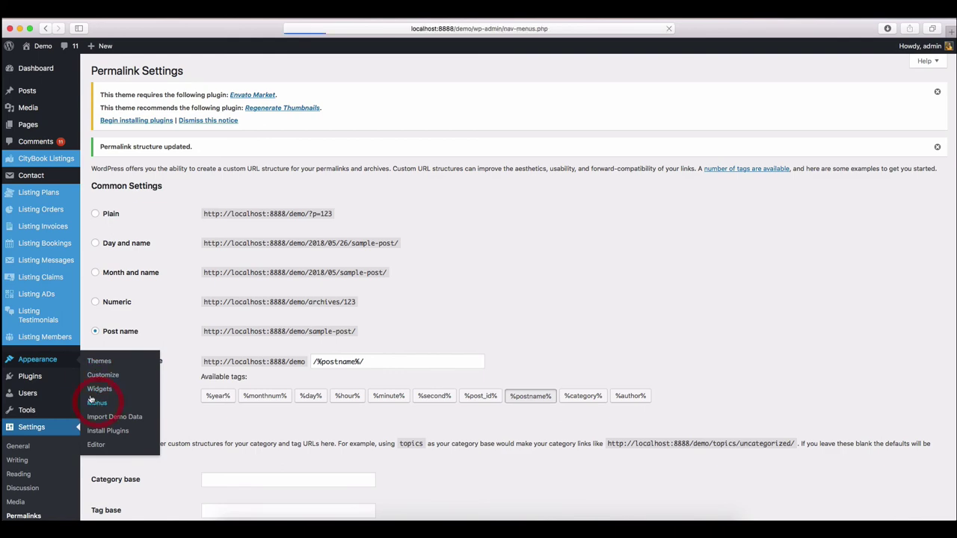
scroll(500, 332, down, 2)
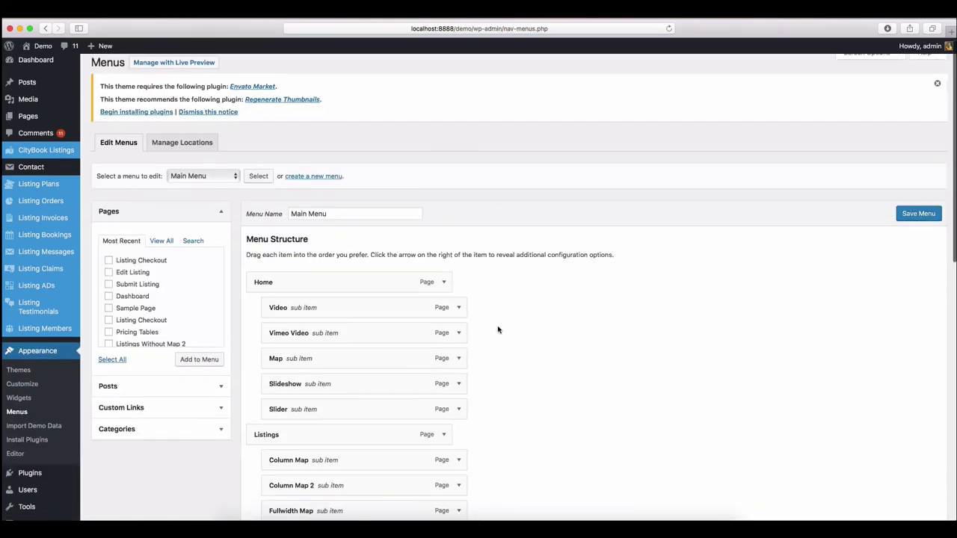
scroll(498, 330, down, 10)
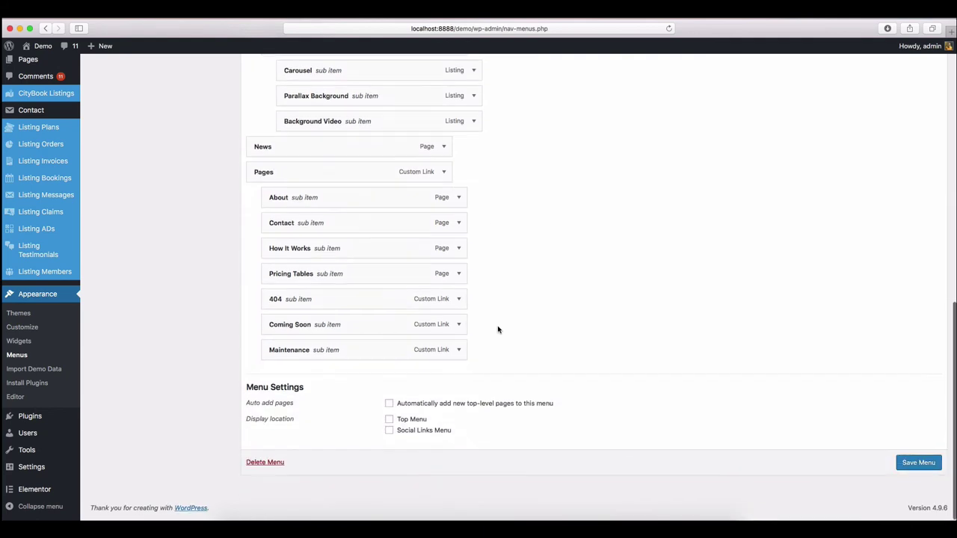
scroll(382, 318, up, 10)
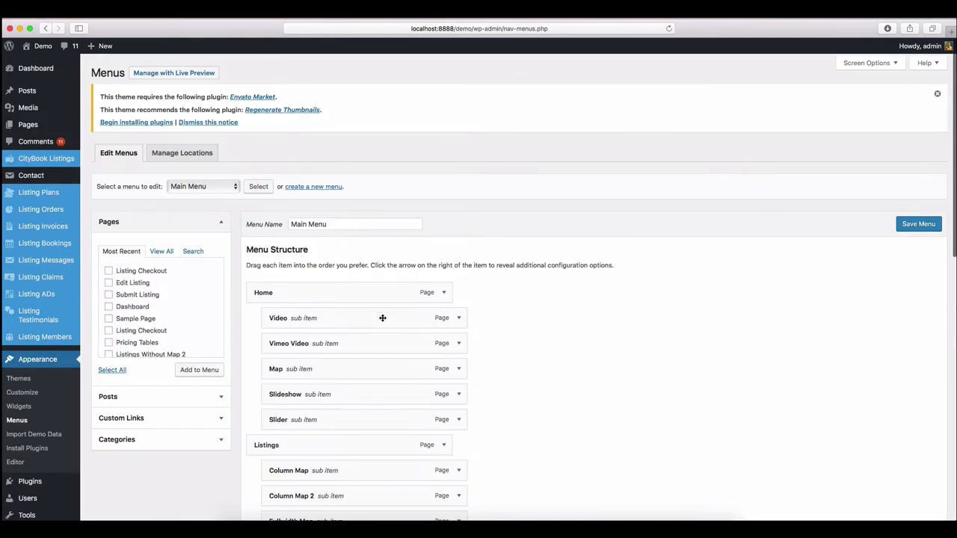
click(206, 186)
click(457, 220)
scroll(457, 219, down, 10)
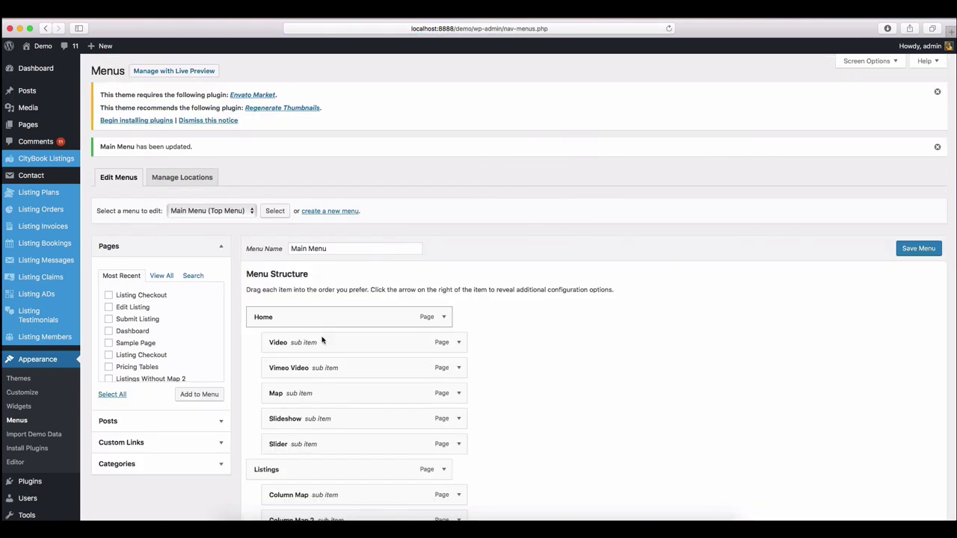
scroll(278, 450, down, 10)
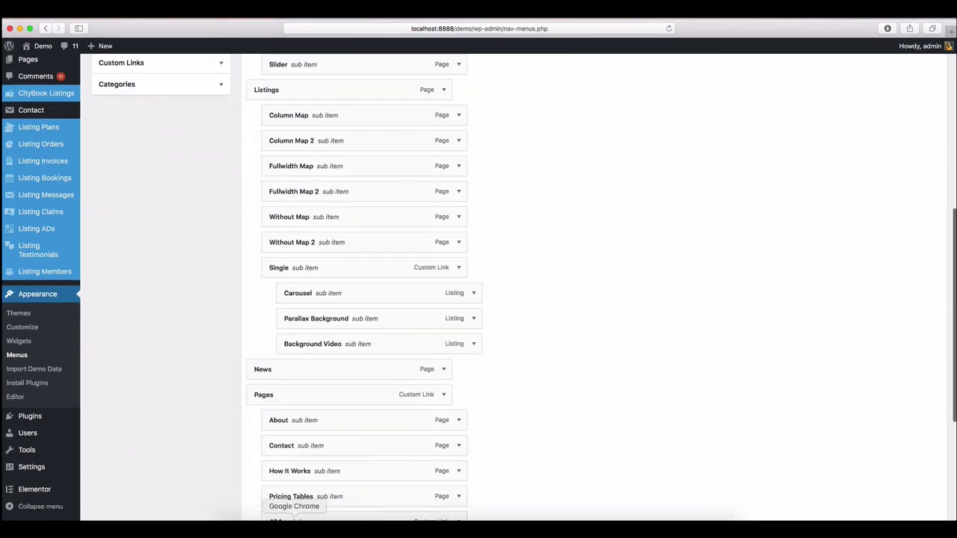
Switch to Chrome, reload the demo site and look through the homepage down to the footer
click(294, 518)
scroll(374, 253, down, 20)
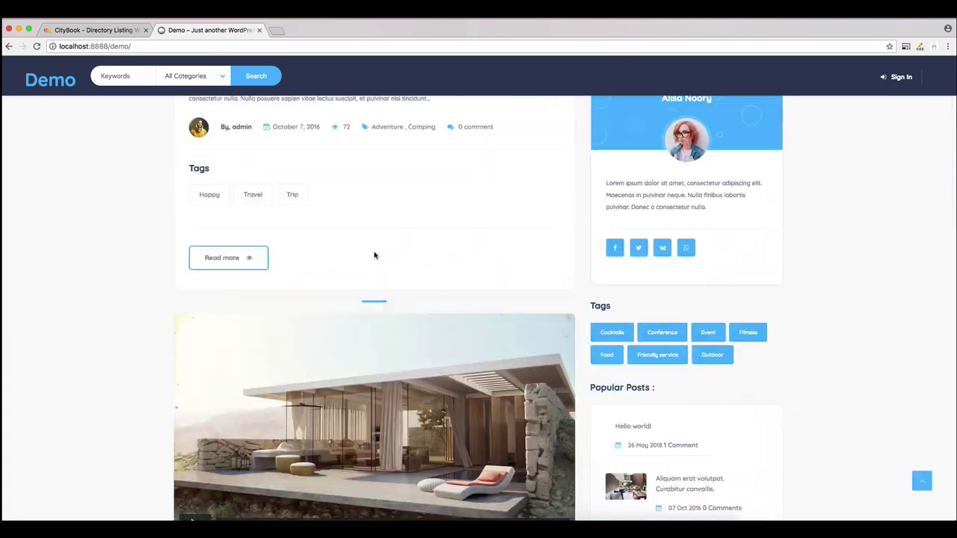
scroll(374, 252, up, 8)
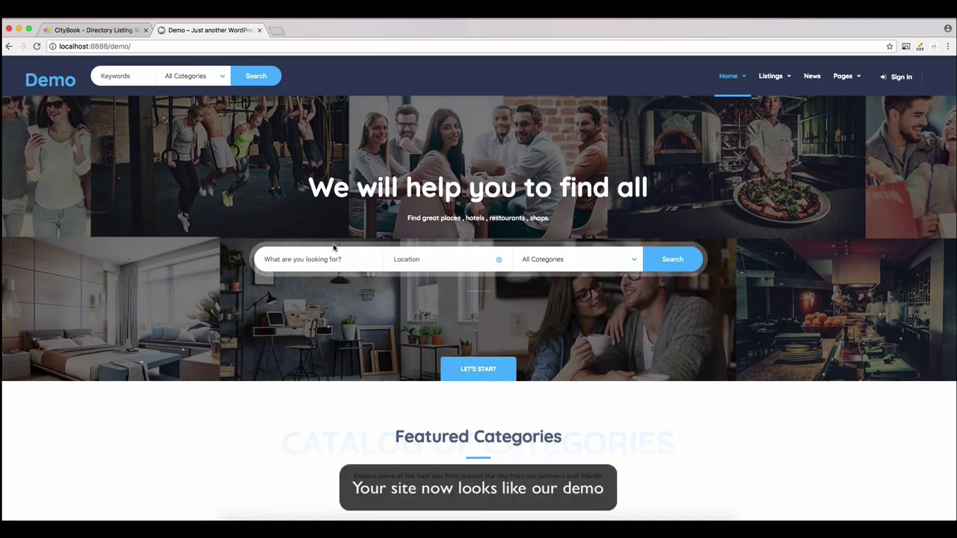
scroll(408, 294, down, 15)
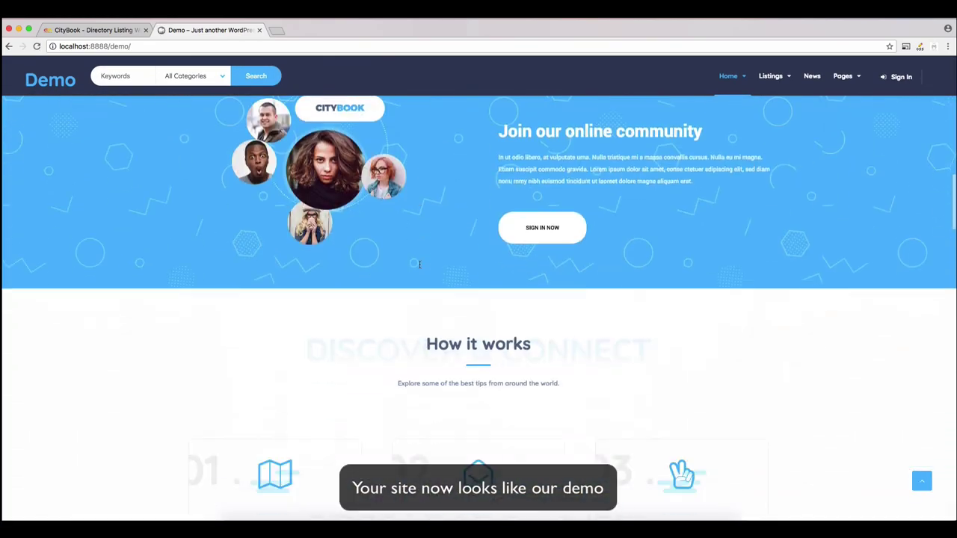
scroll(419, 264, down, 15)
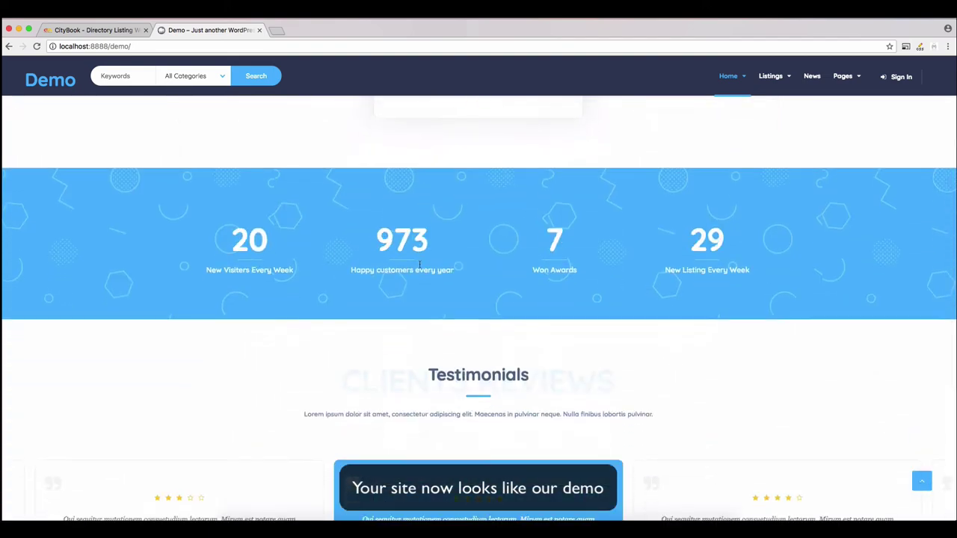
scroll(419, 264, down, 10)
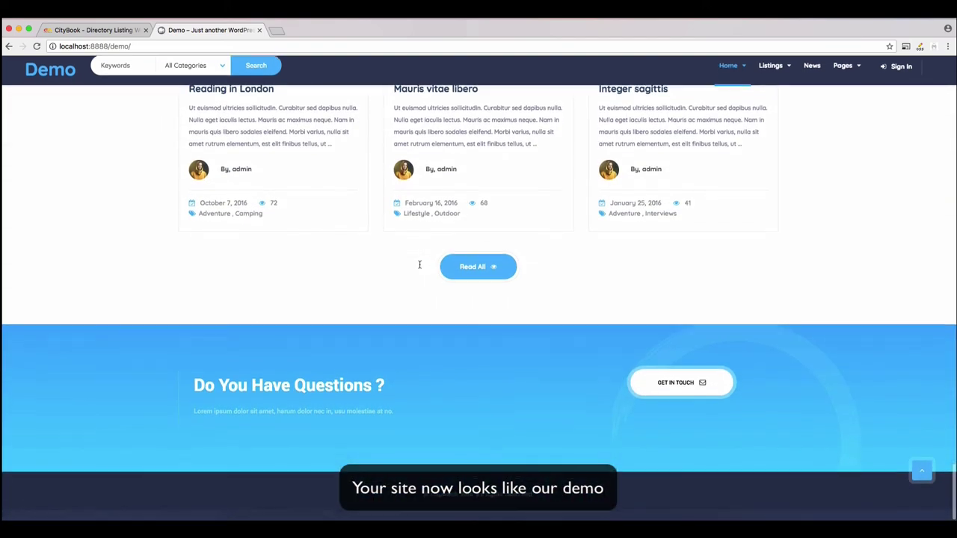
scroll(420, 263, up, 5)
scroll(406, 324, down, 5)
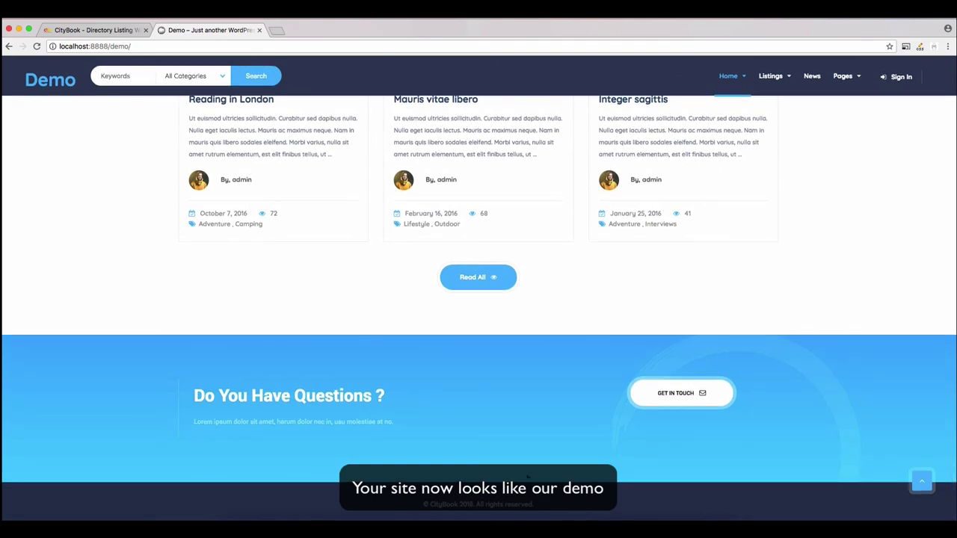